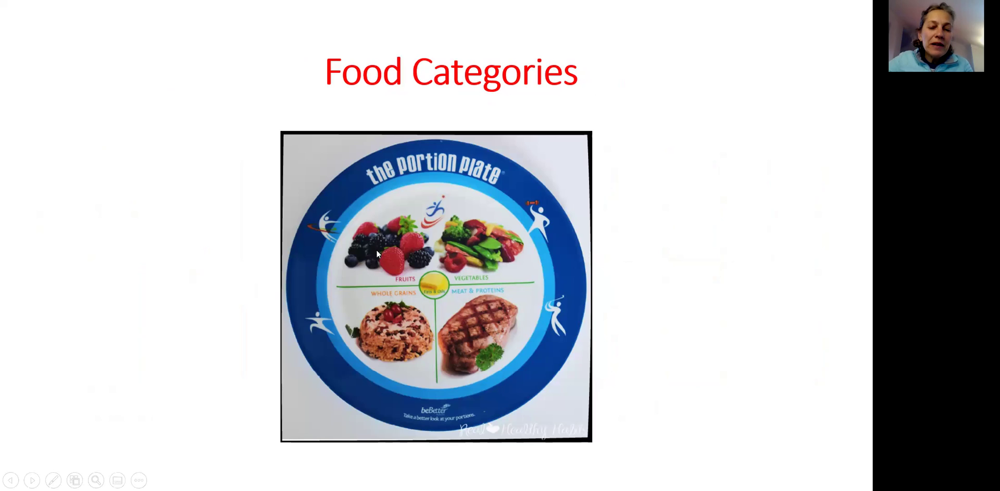
Advance the slide show to the slide listing four food categories.
{"action": "left_click", "coordinate": [463, 255]}
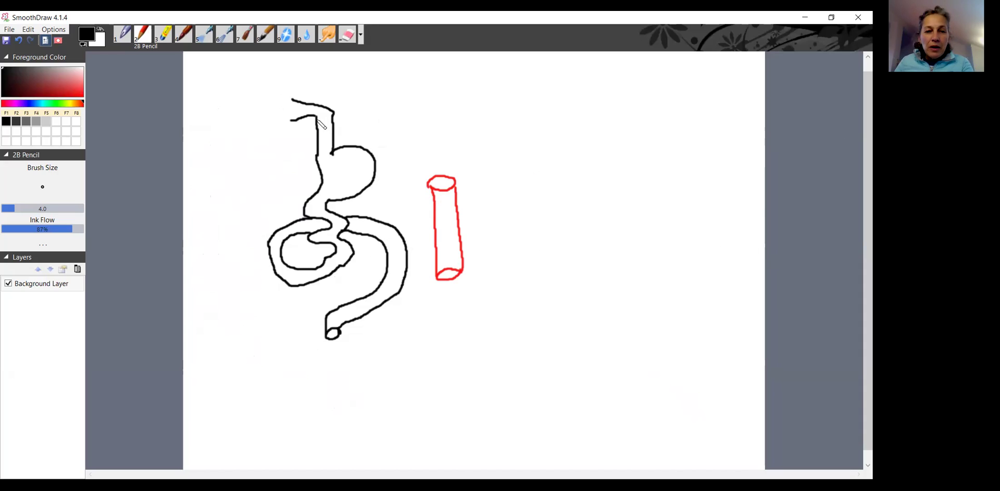
Pencil a stroke closing the esophagus top and add a mark above it.
{"action": "mouse_move", "coordinate": [290, 100]}
{"action": "left_mouse_down"}
{"action": "mouse_move", "coordinate": [291, 112]}
{"action": "mouse_move", "coordinate": [303, 106]}
{"action": "mouse_move", "coordinate": [278, 105]}
{"action": "mouse_move", "coordinate": [278, 118]}
{"action": "mouse_move", "coordinate": [281, 97]}
{"action": "mouse_move", "coordinate": [272, 109]}
{"action": "left_mouse_up"}
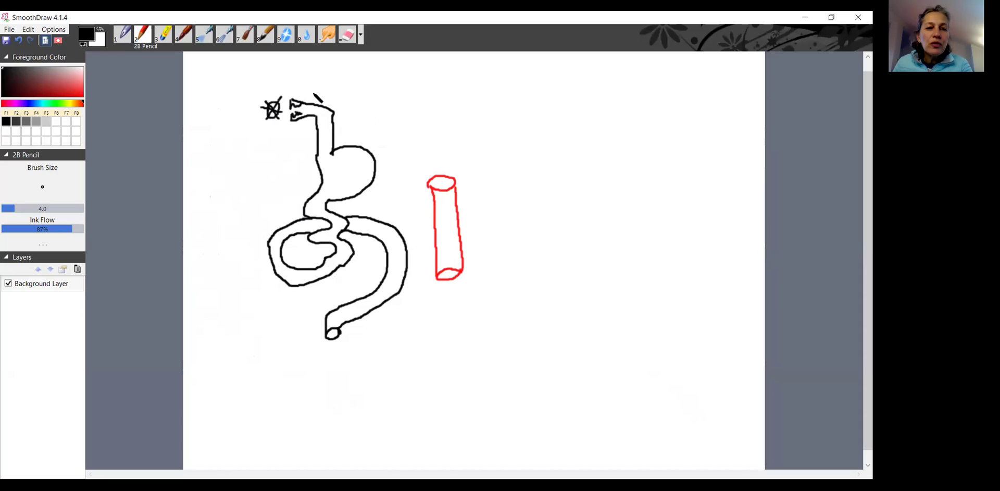
{"action": "left_click_drag", "start_coordinate": [314, 90], "coordinate": [307, 104]}
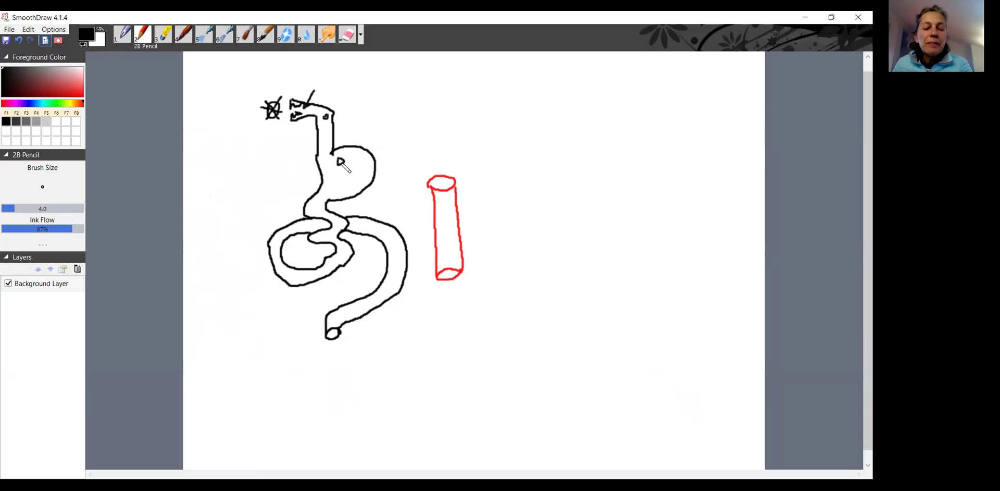
Draw an HCL arrow into the stomach and write 'protein' as a chain of boxes with cut marks.
{"action": "left_click_drag", "start_coordinate": [369, 140], "coordinate": [360, 154]}
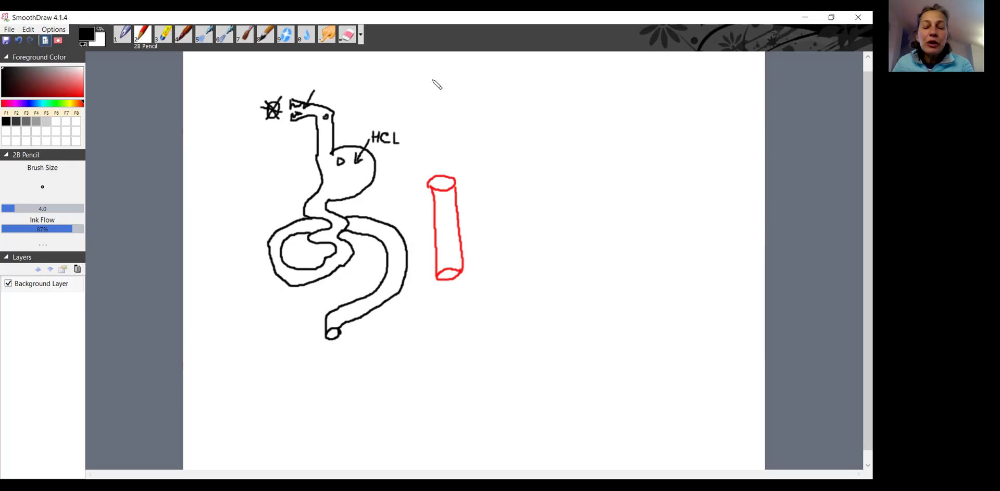
{"action": "mouse_move", "coordinate": [455, 80]}
{"action": "left_mouse_down"}
{"action": "mouse_move", "coordinate": [455, 98]}
{"action": "mouse_move", "coordinate": [479, 83]}
{"action": "mouse_move", "coordinate": [517, 89]}
{"action": "left_mouse_up"}
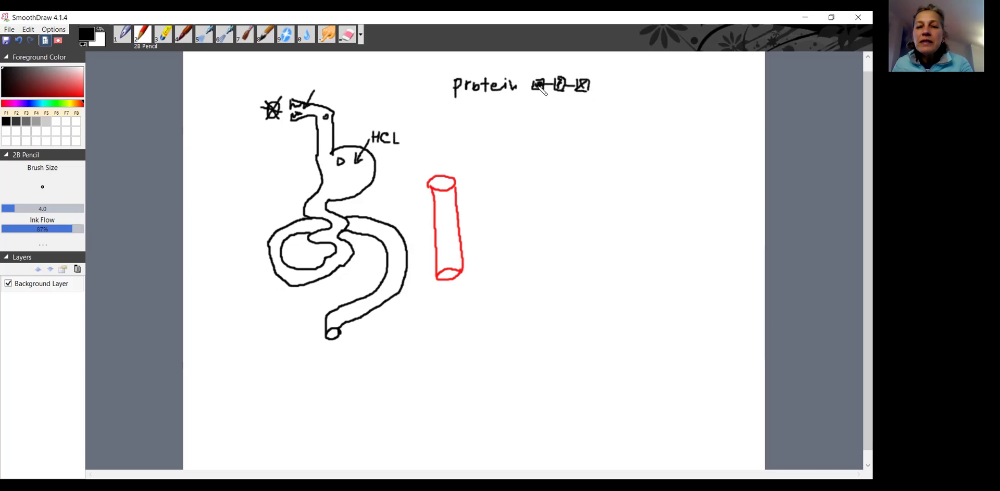
{"action": "mouse_move", "coordinate": [551, 77]}
{"action": "left_mouse_down"}
{"action": "mouse_move", "coordinate": [549, 96]}
{"action": "mouse_move", "coordinate": [570, 97]}
{"action": "left_mouse_up"}
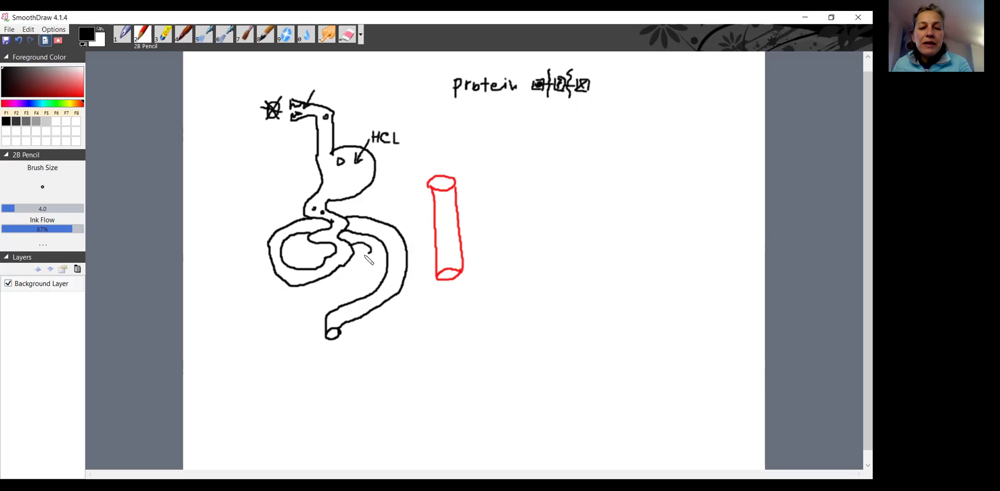
Add intestine loops, draw the Liver capsule, and write 'a.a.' after the protein chain.
{"action": "left_click_drag", "start_coordinate": [359, 251], "coordinate": [351, 251]}
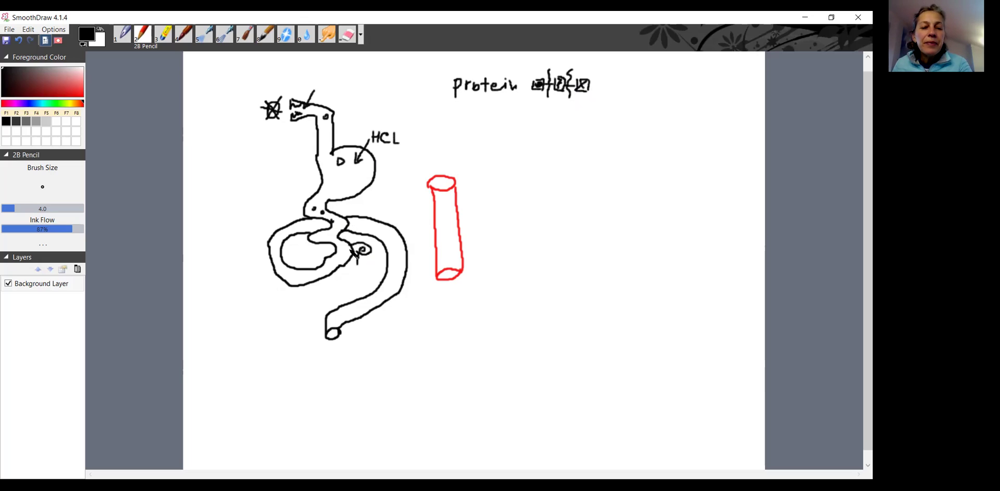
{"action": "mouse_move", "coordinate": [251, 201]}
{"action": "left_mouse_down"}
{"action": "mouse_move", "coordinate": [246, 219]}
{"action": "mouse_move", "coordinate": [246, 202]}
{"action": "mouse_move", "coordinate": [264, 209]}
{"action": "mouse_move", "coordinate": [257, 231]}
{"action": "mouse_move", "coordinate": [268, 239]}
{"action": "mouse_move", "coordinate": [308, 246]}
{"action": "mouse_move", "coordinate": [309, 235]}
{"action": "left_mouse_up"}
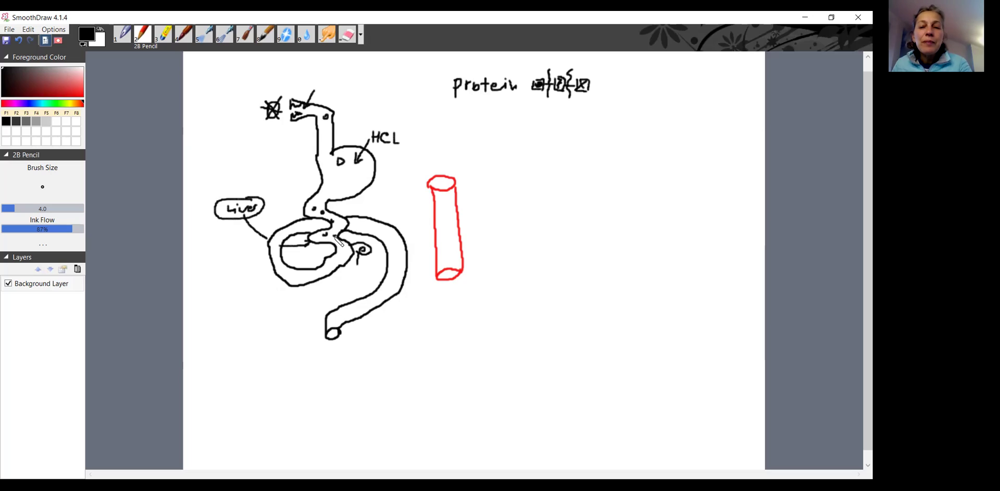
{"action": "left_click_drag", "start_coordinate": [612, 84], "coordinate": [629, 94]}
{"action": "left_click", "coordinate": [617, 90]}
{"action": "left_click", "coordinate": [633, 90]}
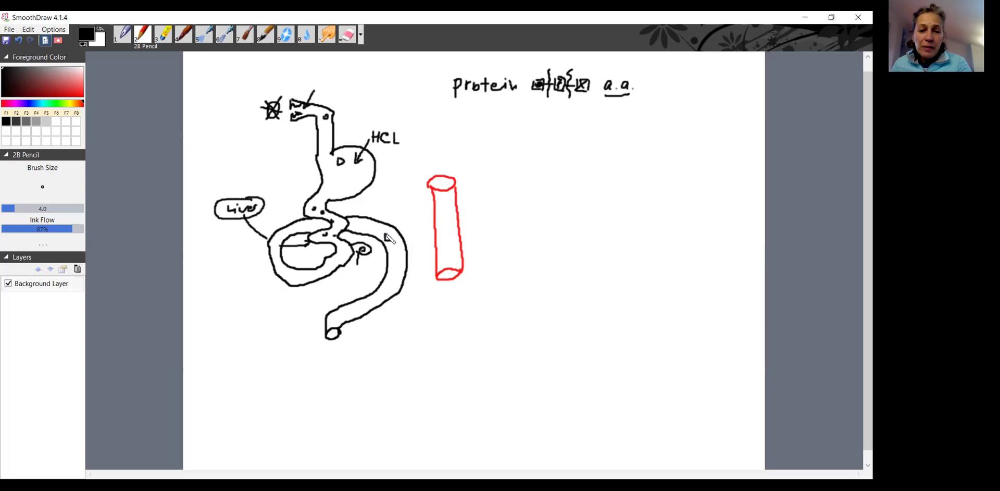
Draw a square with an arrow into the red vessel and dot the intestine loop.
{"action": "mouse_move", "coordinate": [385, 233]}
{"action": "left_mouse_down"}
{"action": "mouse_move", "coordinate": [391, 241]}
{"action": "mouse_move", "coordinate": [385, 234]}
{"action": "mouse_move", "coordinate": [444, 219]}
{"action": "left_mouse_up"}
{"action": "mouse_move", "coordinate": [432, 188]}
{"action": "left_mouse_down"}
{"action": "mouse_move", "coordinate": [434, 205]}
{"action": "mouse_move", "coordinate": [456, 194]}
{"action": "left_mouse_up"}
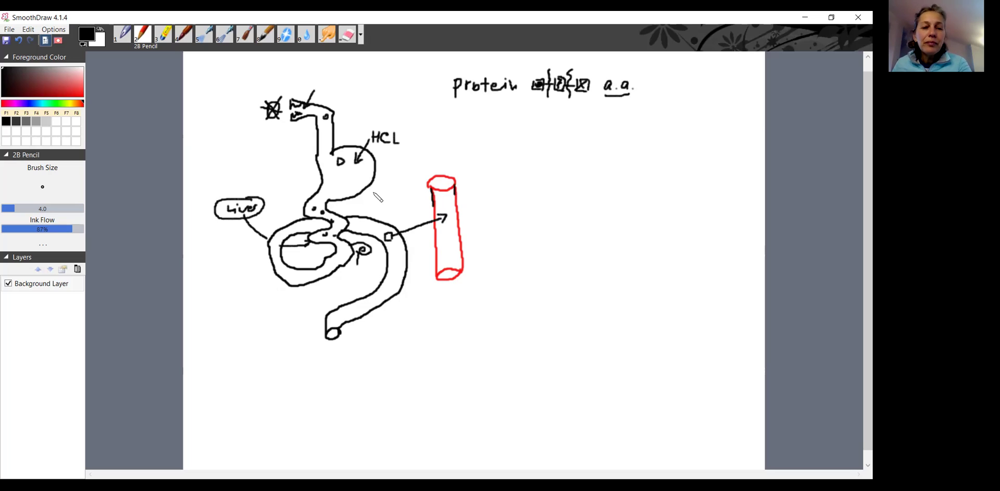
{"action": "left_click", "coordinate": [338, 249]}
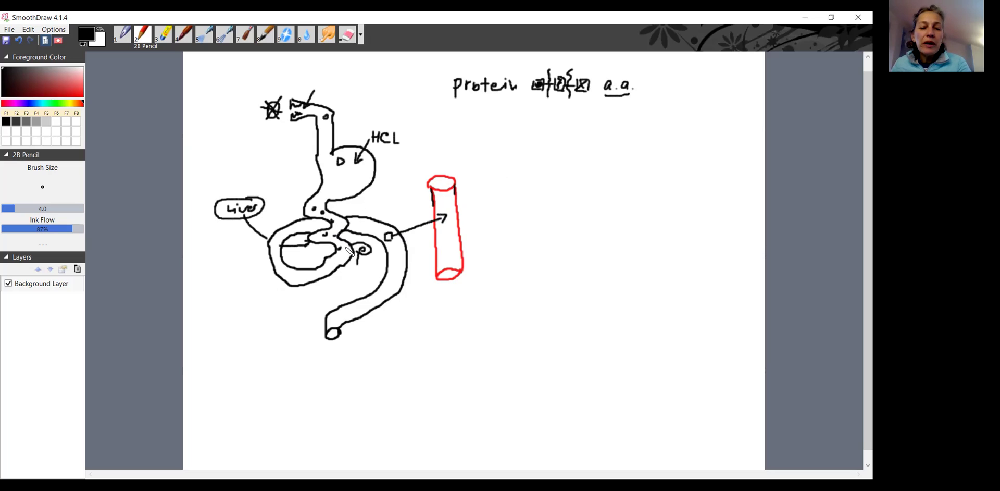
{"action": "left_click", "coordinate": [342, 253]}
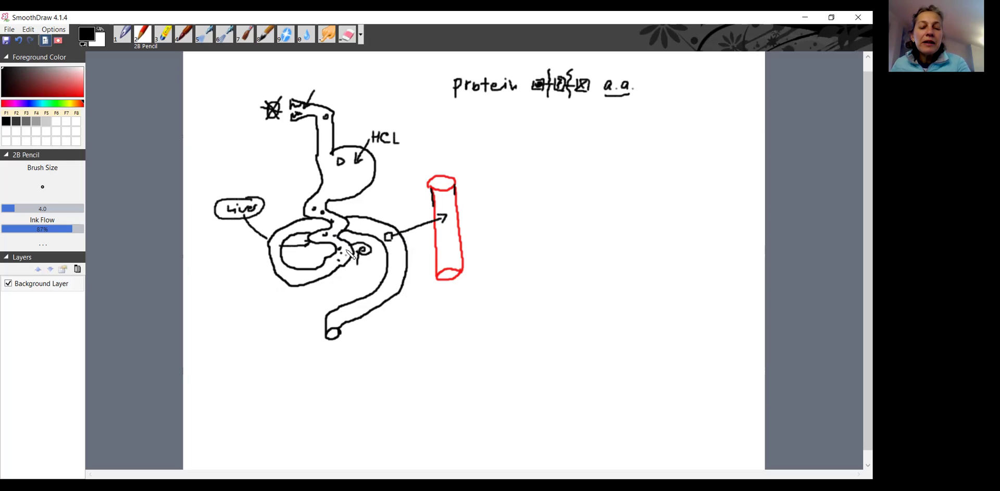
Draw a second arrow from a small intestine circle to the vessel, a shape inside, and hatching.
{"action": "mouse_move", "coordinate": [397, 252]}
{"action": "left_mouse_down"}
{"action": "mouse_move", "coordinate": [446, 234]}
{"action": "mouse_move", "coordinate": [441, 241]}
{"action": "left_mouse_up"}
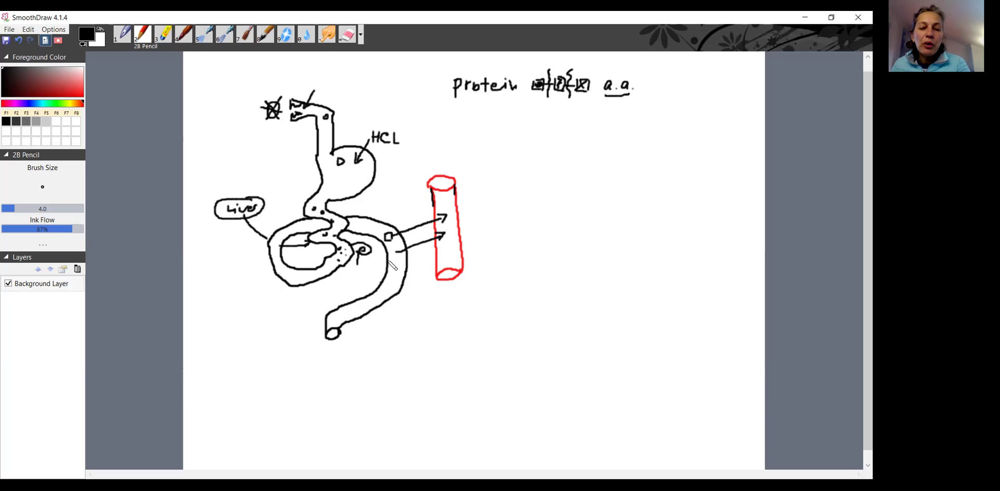
{"action": "mouse_move", "coordinate": [395, 263]}
{"action": "left_mouse_down"}
{"action": "mouse_move", "coordinate": [400, 271]}
{"action": "mouse_move", "coordinate": [391, 261]}
{"action": "mouse_move", "coordinate": [455, 250]}
{"action": "left_mouse_up"}
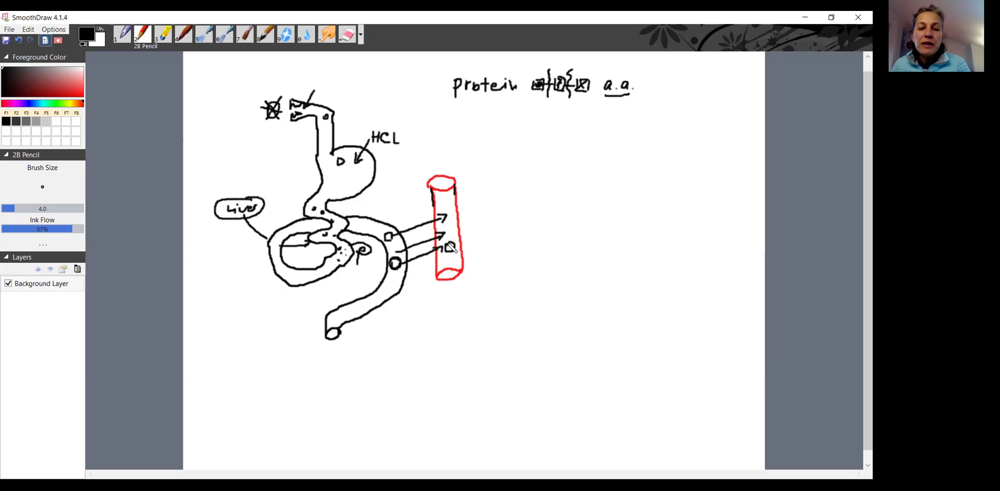
{"action": "left_click_drag", "start_coordinate": [444, 200], "coordinate": [453, 209]}
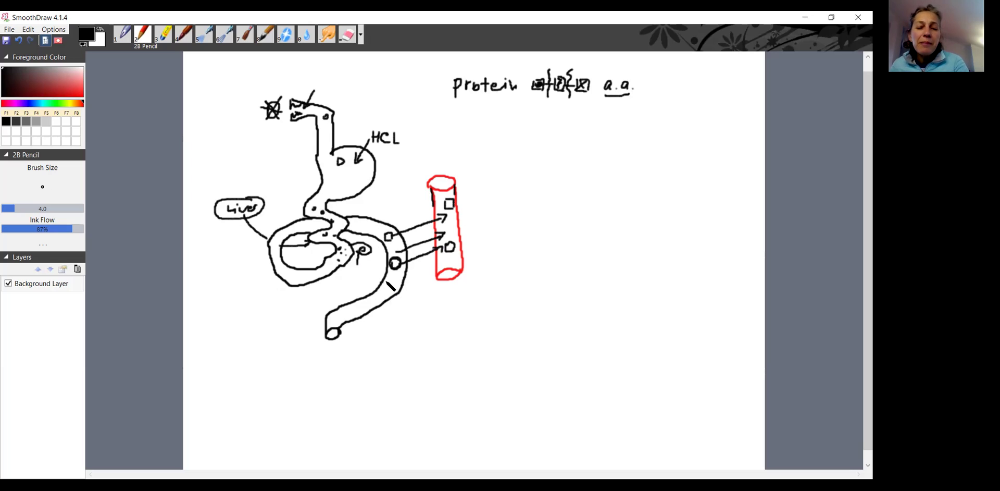
{"action": "mouse_move", "coordinate": [388, 277]}
{"action": "left_mouse_down"}
{"action": "mouse_move", "coordinate": [390, 290]}
{"action": "mouse_move", "coordinate": [401, 283]}
{"action": "left_mouse_up"}
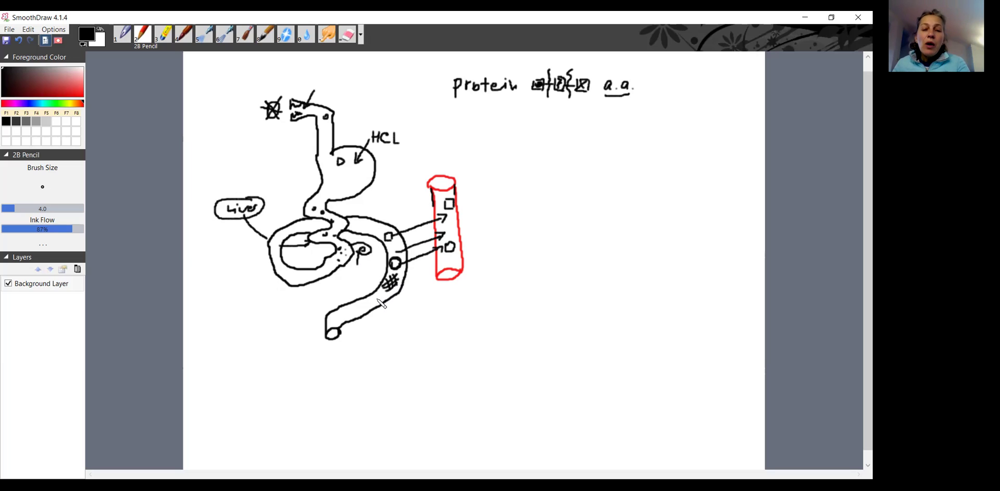
Draw a third arrow to the vessel's bottom and write 'H2O' beneath it.
{"action": "mouse_move", "coordinate": [377, 299]}
{"action": "left_mouse_down"}
{"action": "mouse_move", "coordinate": [387, 294]}
{"action": "mouse_move", "coordinate": [367, 306]}
{"action": "mouse_move", "coordinate": [392, 284]}
{"action": "left_mouse_up"}
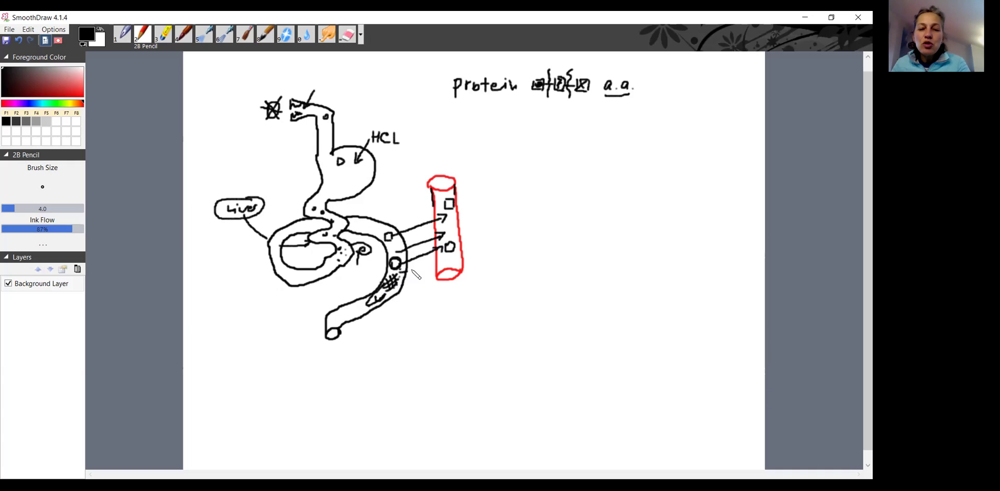
{"action": "left_click_drag", "start_coordinate": [412, 270], "coordinate": [442, 264]}
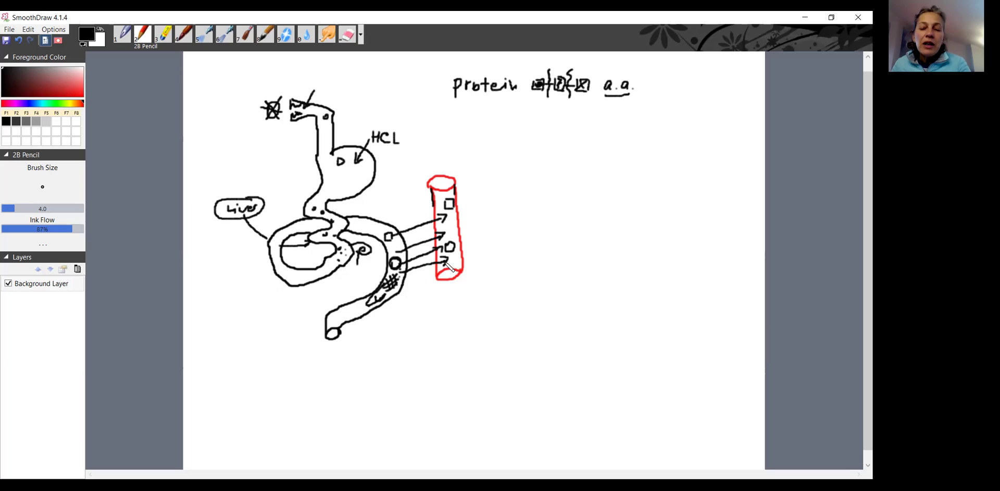
{"action": "mouse_move", "coordinate": [442, 285]}
{"action": "left_mouse_down"}
{"action": "mouse_move", "coordinate": [443, 299]}
{"action": "mouse_move", "coordinate": [452, 298]}
{"action": "left_mouse_up"}
{"action": "mouse_move", "coordinate": [443, 291]}
{"action": "left_mouse_down"}
{"action": "mouse_move", "coordinate": [465, 297]}
{"action": "mouse_move", "coordinate": [469, 284]}
{"action": "left_mouse_up"}
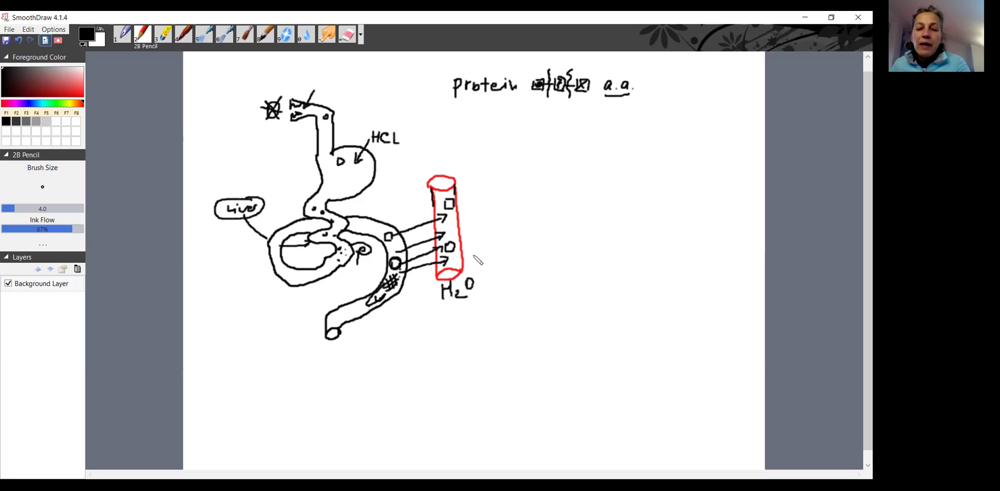
Write 'Vit+mineral.' to the right of the red vessel.
{"action": "left_click_drag", "start_coordinate": [493, 248], "coordinate": [492, 264]}
{"action": "left_click_drag", "start_coordinate": [488, 255], "coordinate": [504, 261]}
{"action": "mouse_move", "coordinate": [501, 256]}
{"action": "left_mouse_down"}
{"action": "mouse_move", "coordinate": [591, 256]}
{"action": "mouse_move", "coordinate": [589, 247]}
{"action": "left_mouse_up"}
{"action": "left_click", "coordinate": [517, 252]}
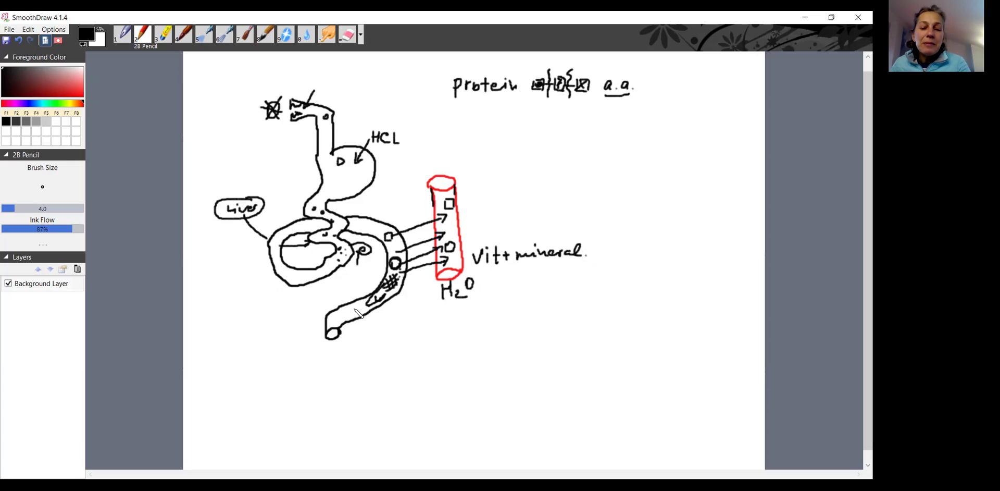
Draw a downward arrow at the intestine's end and a slash across the mouth.
{"action": "scroll", "coordinate": [337, 323], "scroll_direction": "up", "scroll_amount": 1}
{"action": "scroll", "coordinate": [336, 324], "scroll_direction": "down", "scroll_amount": 1}
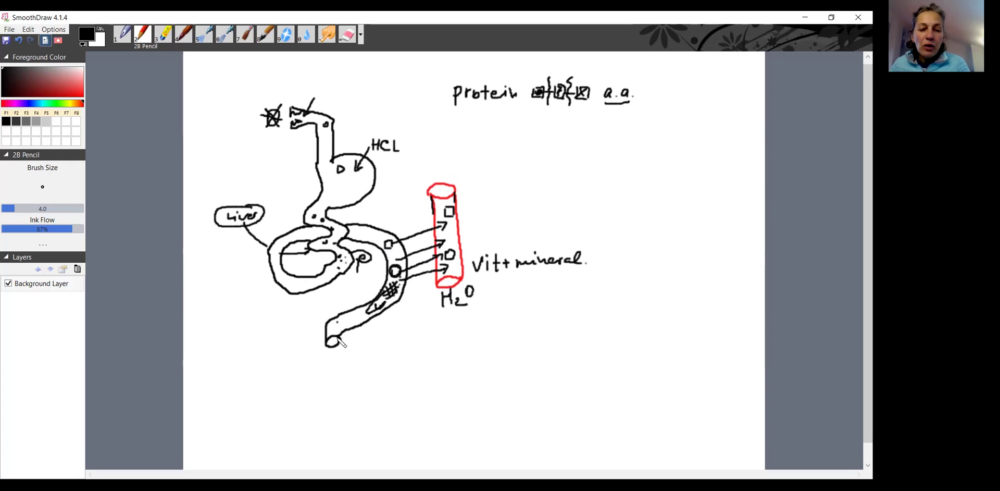
{"action": "mouse_move", "coordinate": [333, 324]}
{"action": "left_mouse_down"}
{"action": "mouse_move", "coordinate": [335, 367]}
{"action": "mouse_move", "coordinate": [342, 358]}
{"action": "left_mouse_up"}
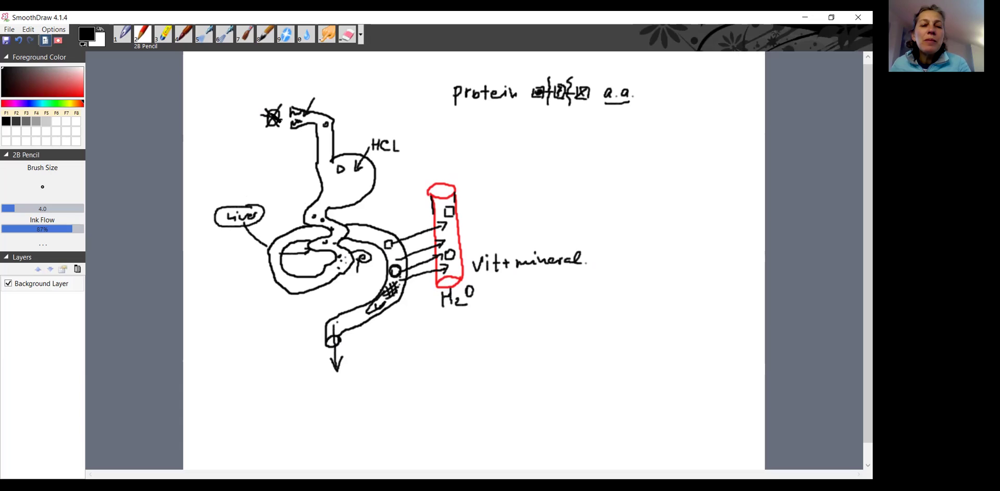
{"action": "left_click_drag", "start_coordinate": [263, 138], "coordinate": [302, 122]}
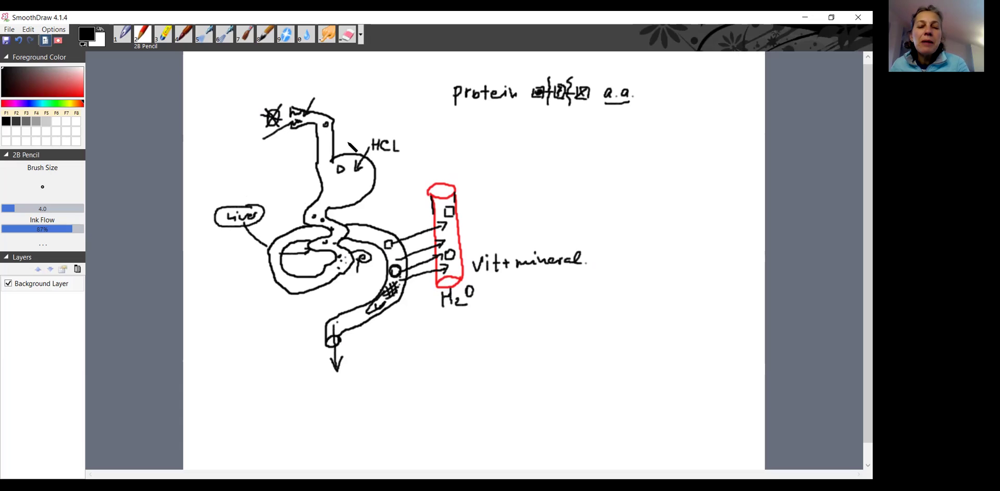
Underline the HCL label and add dots in the duodenum below the stomach.
{"action": "left_click_drag", "start_coordinate": [374, 153], "coordinate": [396, 152]}
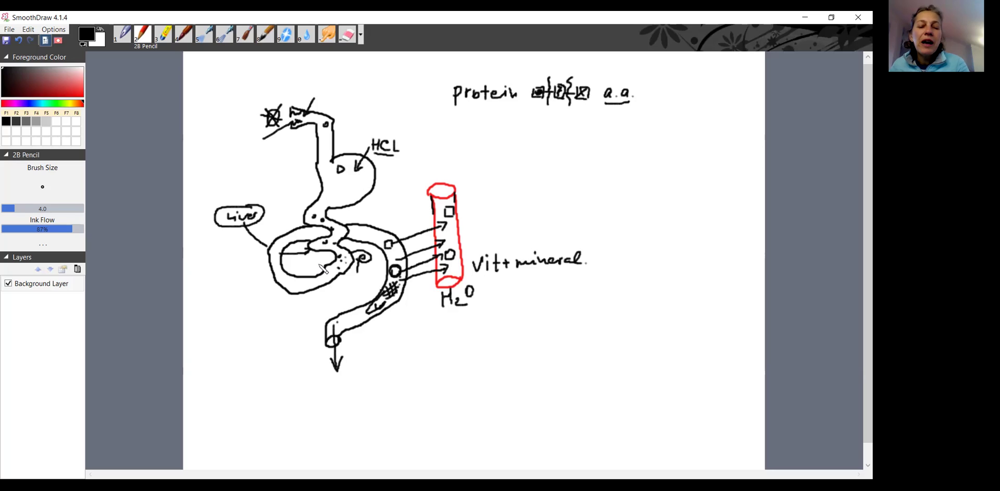
{"action": "left_click", "coordinate": [337, 231]}
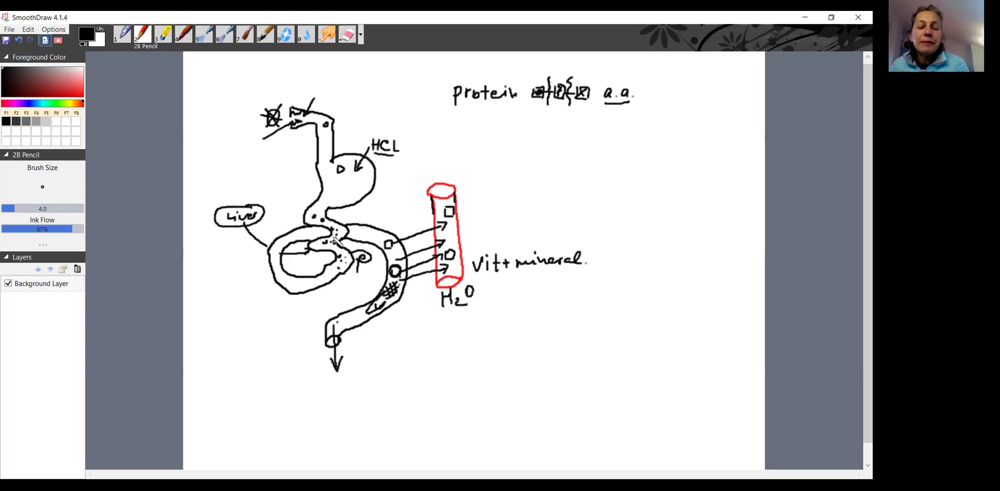
{"action": "left_click", "coordinate": [328, 242]}
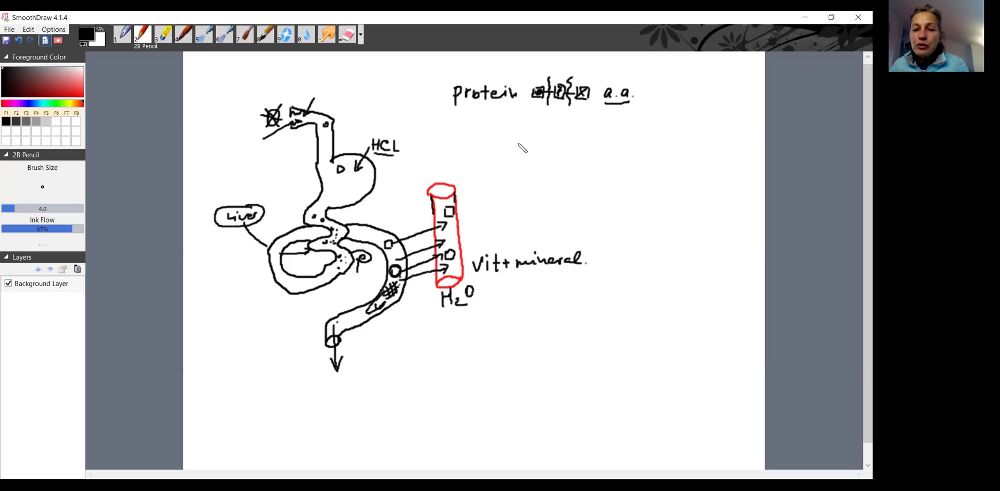
Draw two vertical lines below the protein note and divide each into stacked cells.
{"action": "left_click_drag", "start_coordinate": [513, 140], "coordinate": [519, 225]}
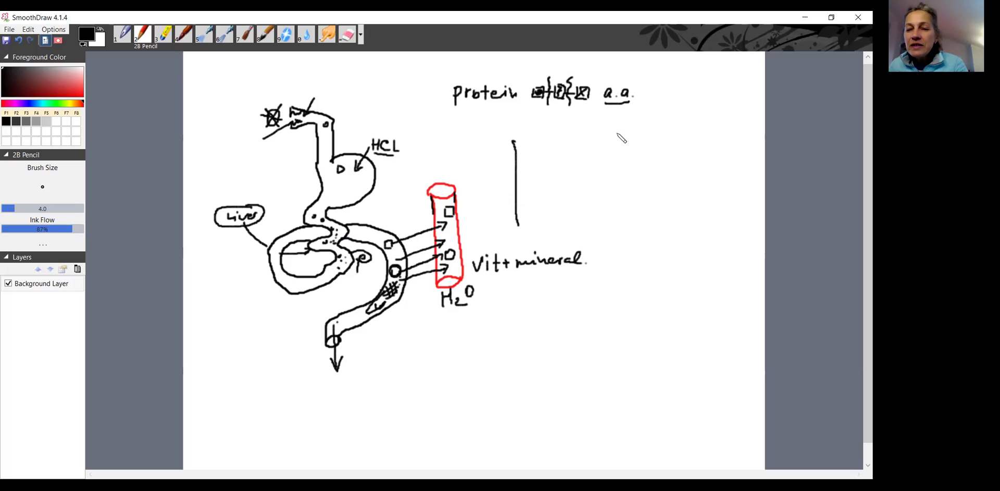
{"action": "left_click_drag", "start_coordinate": [616, 129], "coordinate": [624, 223]}
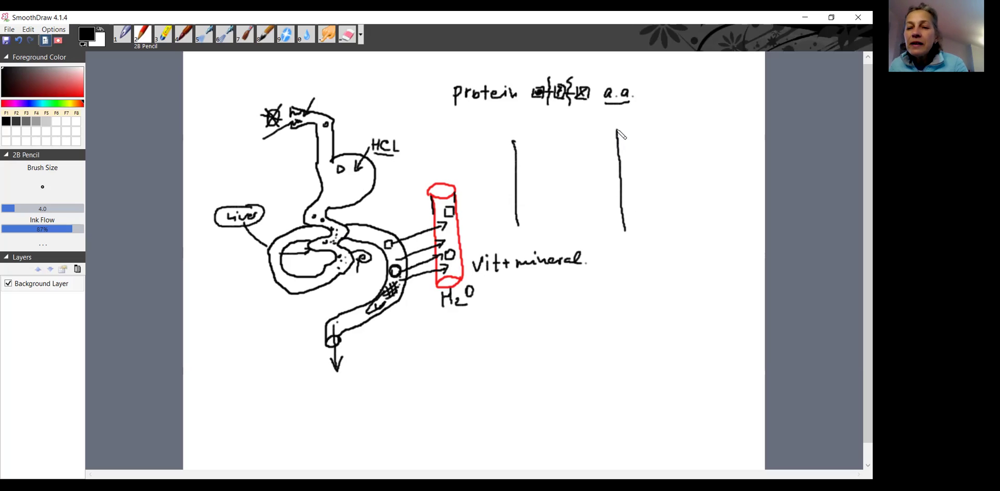
{"action": "mouse_move", "coordinate": [617, 130]}
{"action": "left_mouse_down"}
{"action": "mouse_move", "coordinate": [608, 175]}
{"action": "mouse_move", "coordinate": [620, 194]}
{"action": "mouse_move", "coordinate": [608, 206]}
{"action": "mouse_move", "coordinate": [623, 217]}
{"action": "left_mouse_up"}
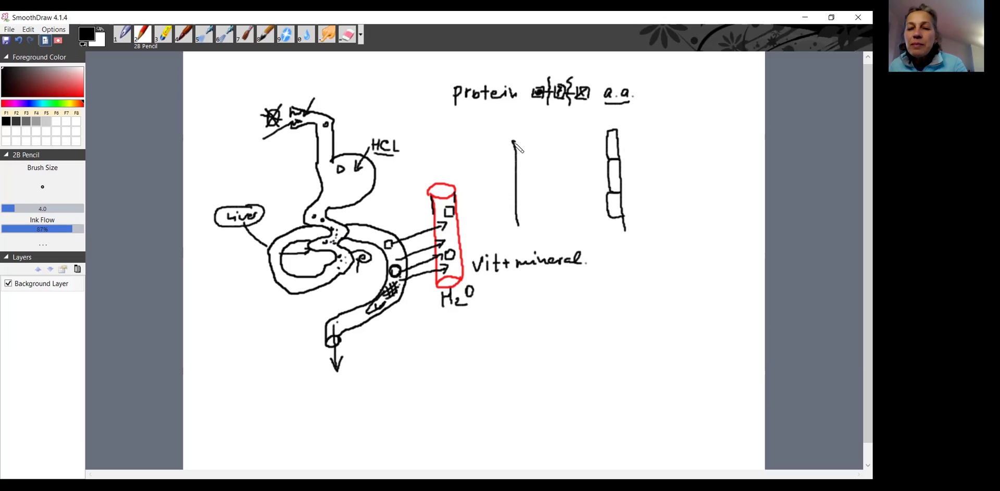
{"action": "mouse_move", "coordinate": [513, 140]}
{"action": "left_mouse_down"}
{"action": "mouse_move", "coordinate": [529, 159]}
{"action": "mouse_move", "coordinate": [519, 226]}
{"action": "left_mouse_up"}
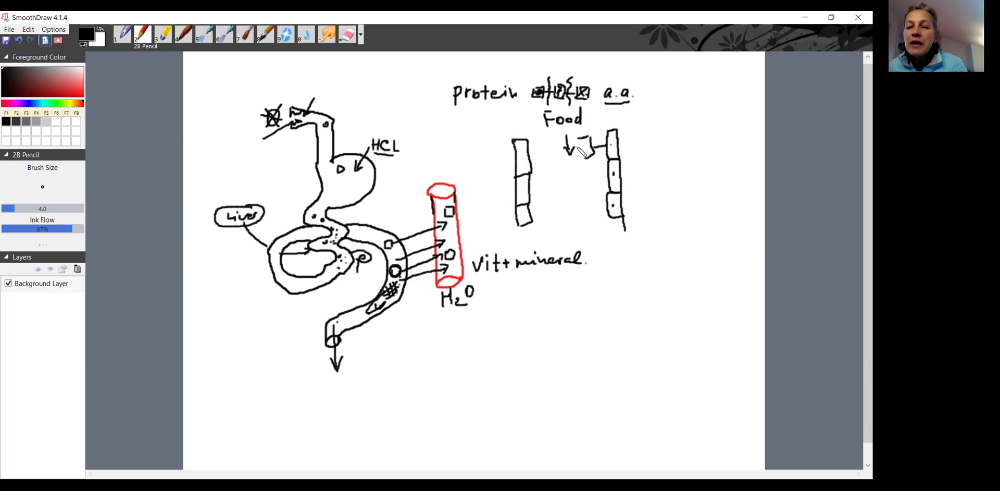
Draw a crossed box under the Food arrow, an arrow through the right column, and a vessel tube.
{"action": "mouse_move", "coordinate": [564, 165]}
{"action": "left_mouse_down"}
{"action": "mouse_move", "coordinate": [576, 182]}
{"action": "mouse_move", "coordinate": [581, 163]}
{"action": "mouse_move", "coordinate": [579, 181]}
{"action": "mouse_move", "coordinate": [566, 180]}
{"action": "left_mouse_up"}
{"action": "left_click_drag", "start_coordinate": [573, 157], "coordinate": [578, 154]}
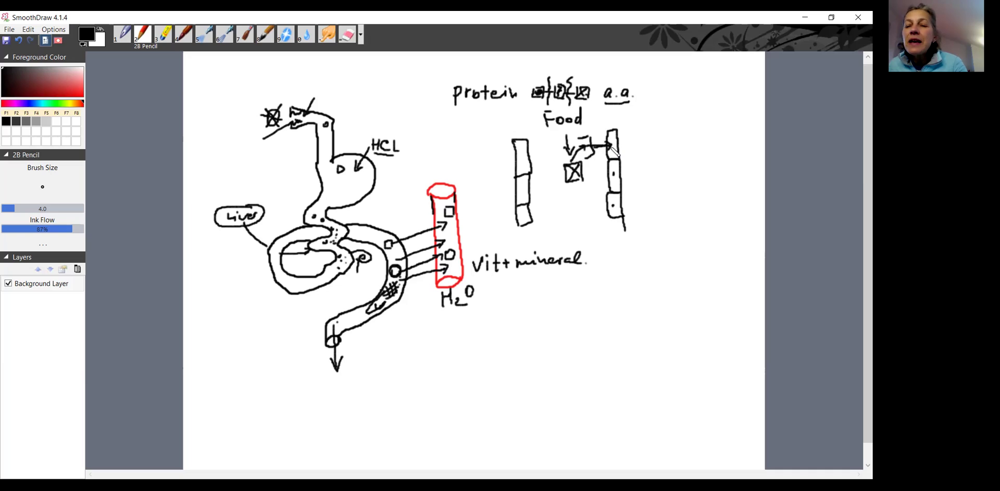
{"action": "mouse_move", "coordinate": [613, 148]}
{"action": "left_mouse_down"}
{"action": "mouse_move", "coordinate": [646, 141]}
{"action": "mouse_move", "coordinate": [635, 137]}
{"action": "mouse_move", "coordinate": [667, 175]}
{"action": "left_mouse_up"}
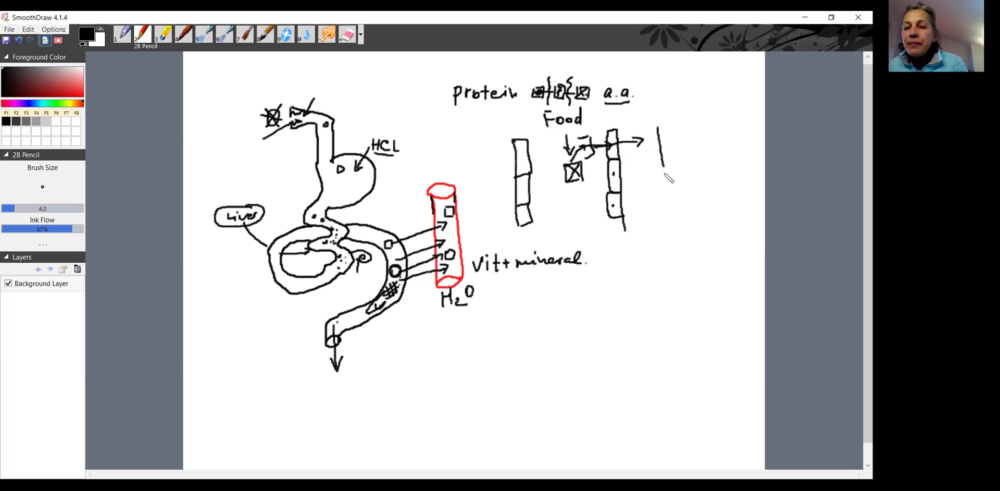
{"action": "mouse_move", "coordinate": [673, 115]}
{"action": "left_mouse_down"}
{"action": "mouse_move", "coordinate": [685, 171]}
{"action": "mouse_move", "coordinate": [669, 129]}
{"action": "left_mouse_up"}
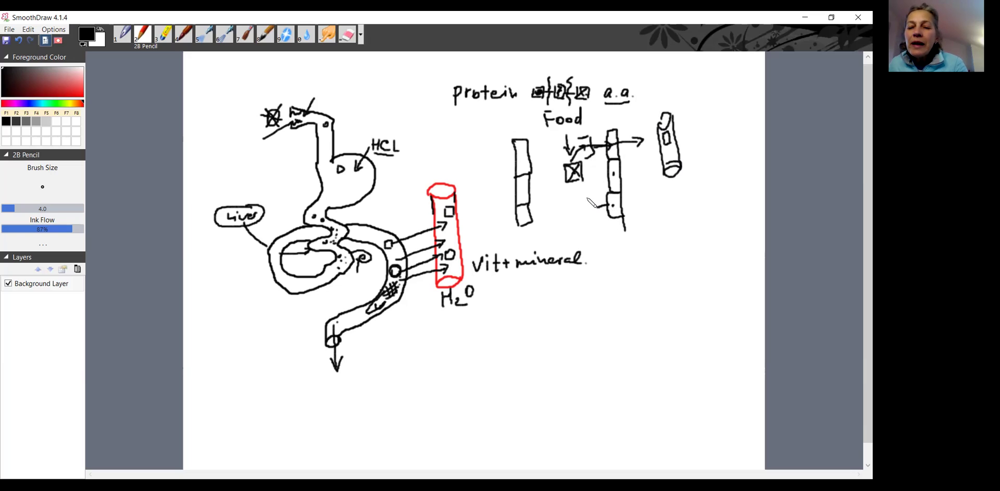
Draw a round receptor on the right column with curved arrows from it and the crossed box into the tube.
{"action": "mouse_move", "coordinate": [601, 212]}
{"action": "left_mouse_down"}
{"action": "mouse_move", "coordinate": [590, 219]}
{"action": "mouse_move", "coordinate": [594, 212]}
{"action": "left_mouse_up"}
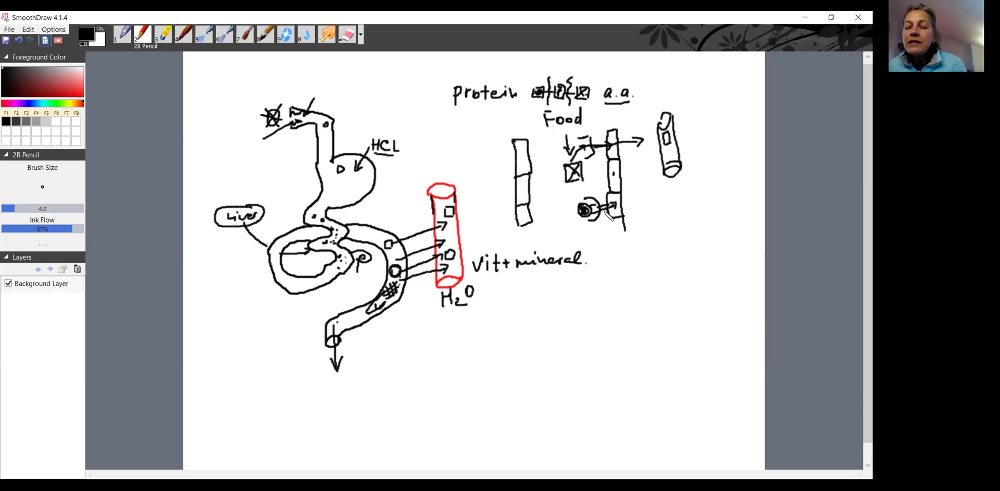
{"action": "mouse_move", "coordinate": [617, 207]}
{"action": "left_mouse_down"}
{"action": "mouse_move", "coordinate": [666, 155]}
{"action": "mouse_move", "coordinate": [658, 172]}
{"action": "left_mouse_up"}
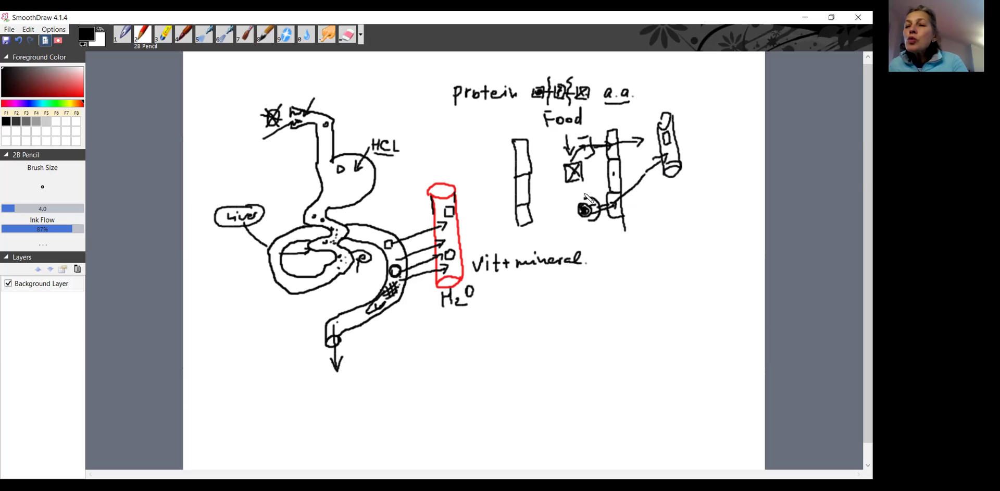
{"action": "left_click_drag", "start_coordinate": [580, 185], "coordinate": [633, 183]}
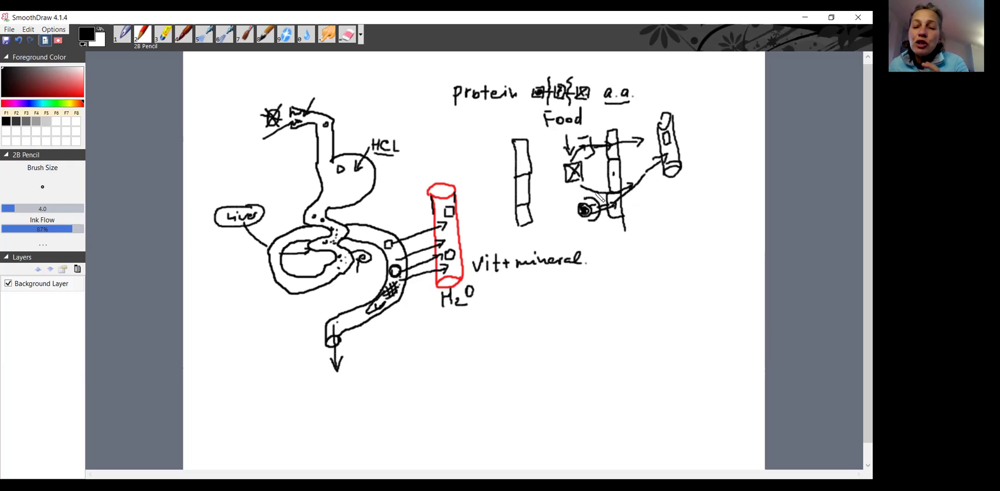
{"action": "mouse_move", "coordinate": [585, 174]}
{"action": "left_mouse_down"}
{"action": "mouse_move", "coordinate": [624, 176]}
{"action": "mouse_move", "coordinate": [666, 152]}
{"action": "mouse_move", "coordinate": [659, 159]}
{"action": "left_mouse_up"}
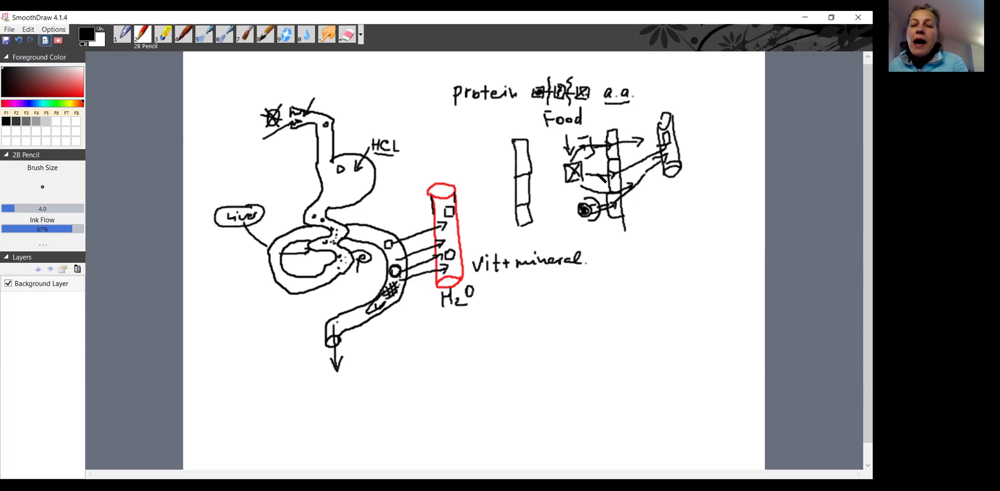
Dot the top, middle and bottom cells of the left column, adding a small squiggle beside the top dot.
{"action": "left_click", "coordinate": [523, 157]}
{"action": "left_click", "coordinate": [522, 186]}
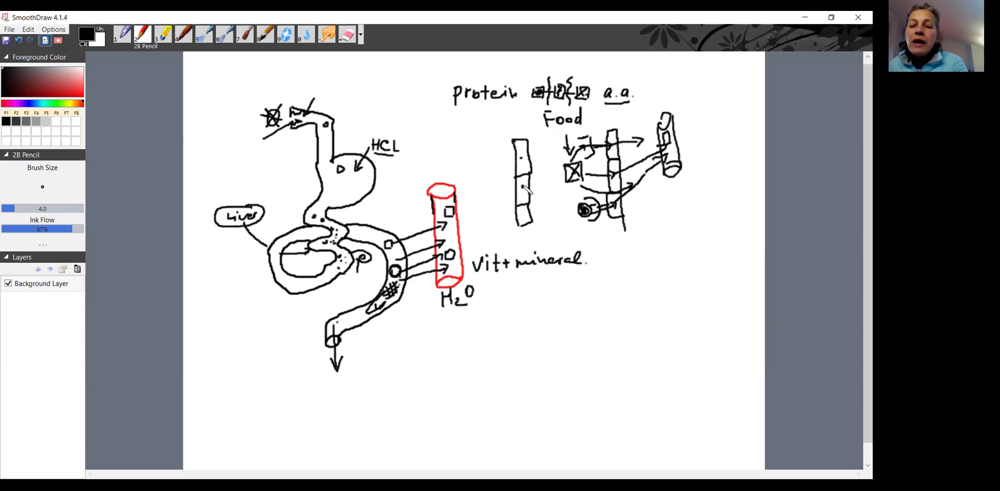
{"action": "left_click", "coordinate": [522, 214]}
{"action": "left_click_drag", "start_coordinate": [527, 149], "coordinate": [530, 156]}
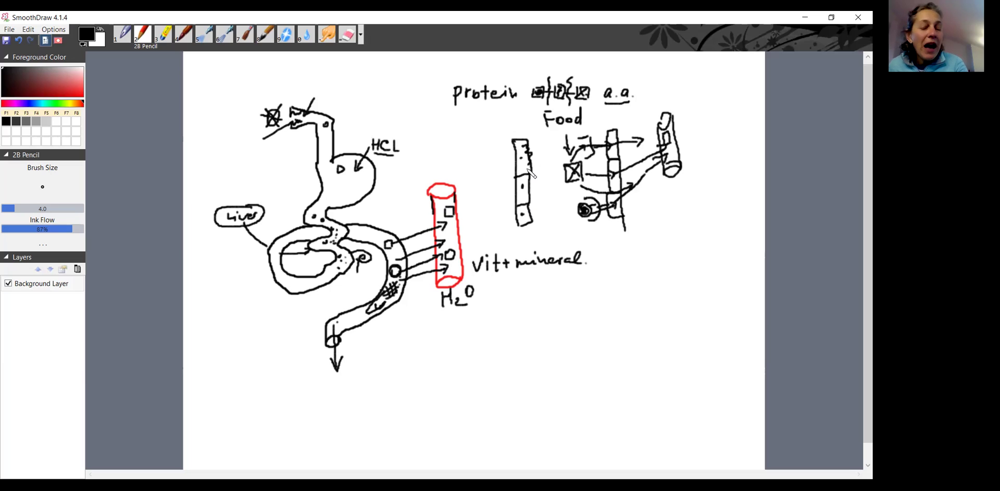